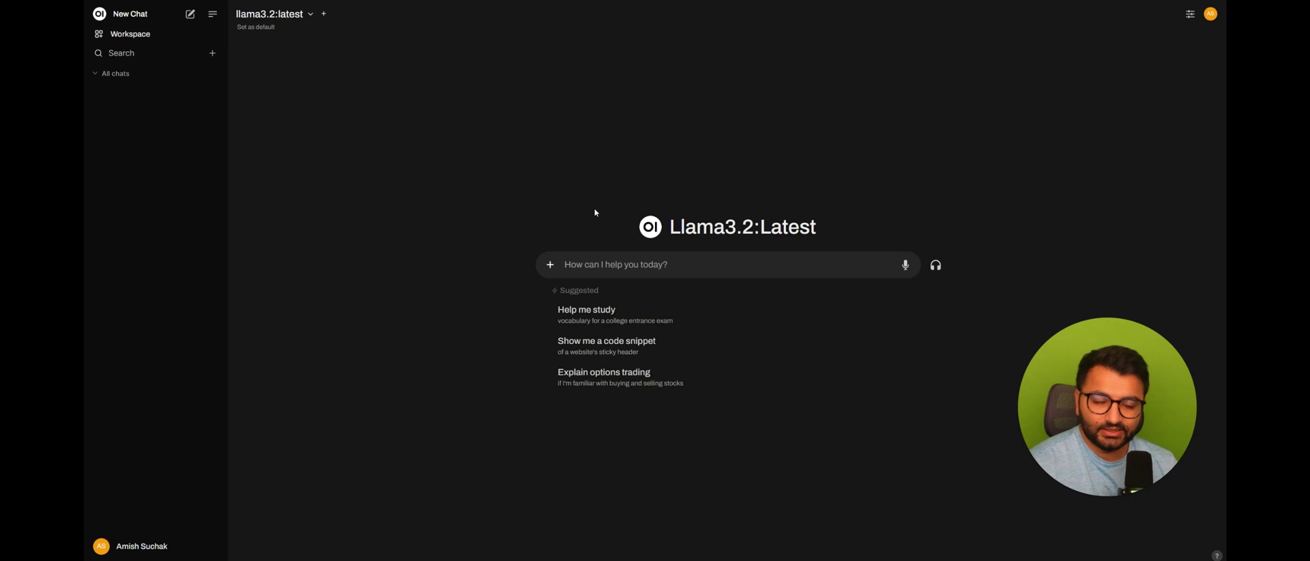
Step: Highlight the llama3.2:latest model name on the empty new chat
left_click_drag(673, 228, 813, 225)
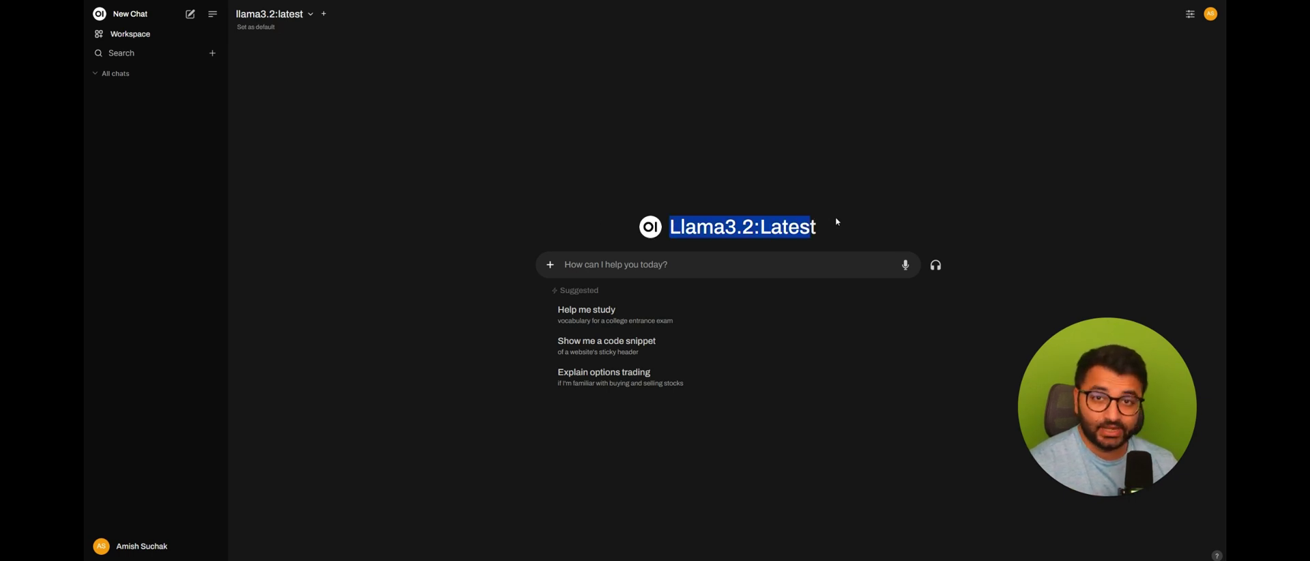
Step: Voice-chat with llama3.2 about data-science studies and job-search stress, then review the job-search anxiety reply
left_click(936, 267)
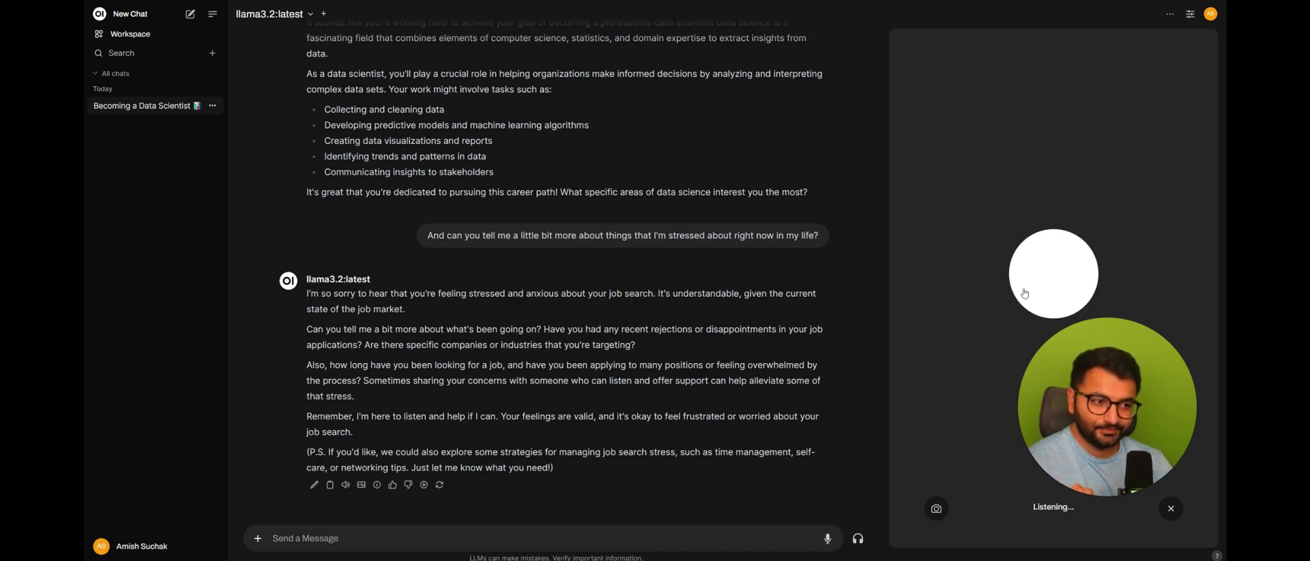
left_click(1170, 508)
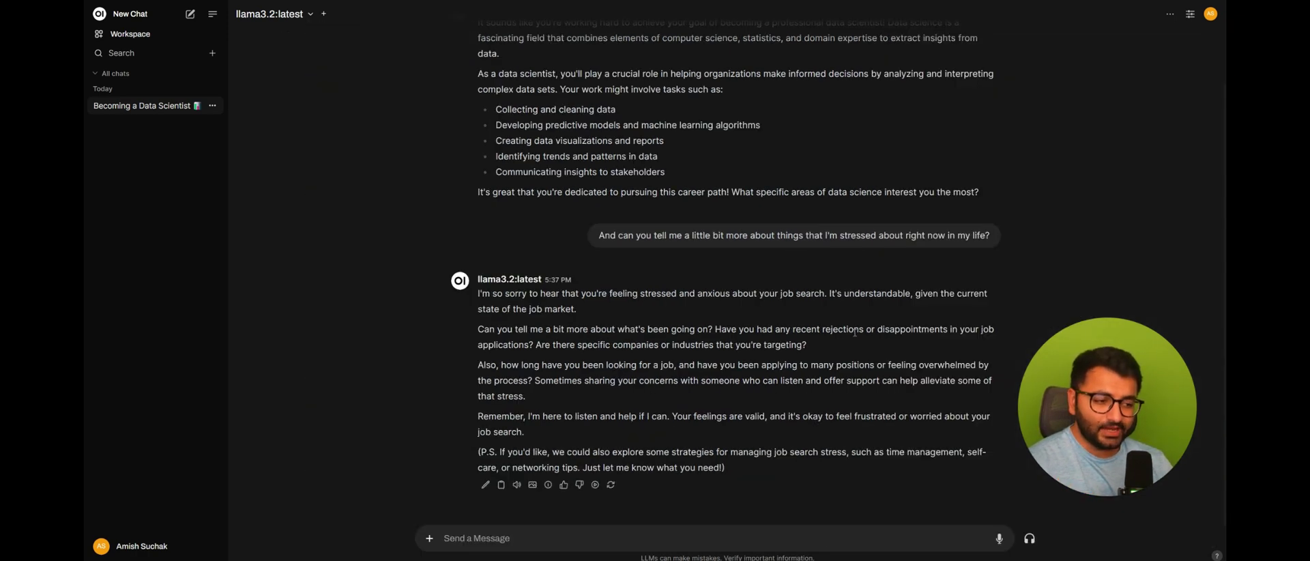
scroll(719, 297, "up", 1)
scroll(719, 297, "up", 2)
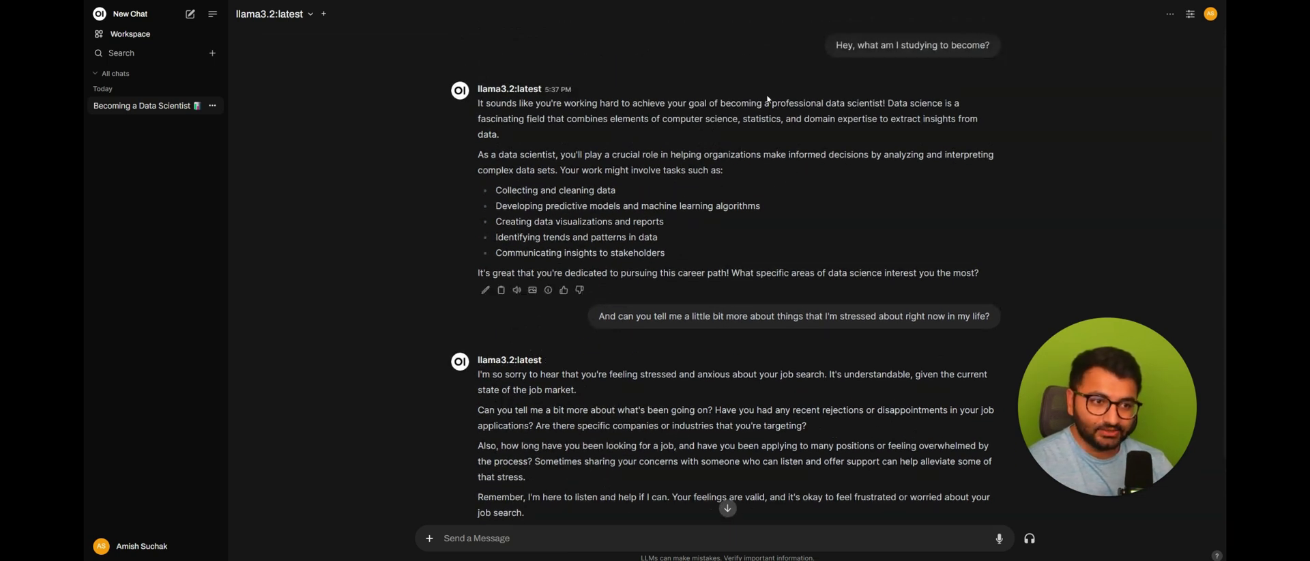
left_click_drag(827, 102, 883, 103)
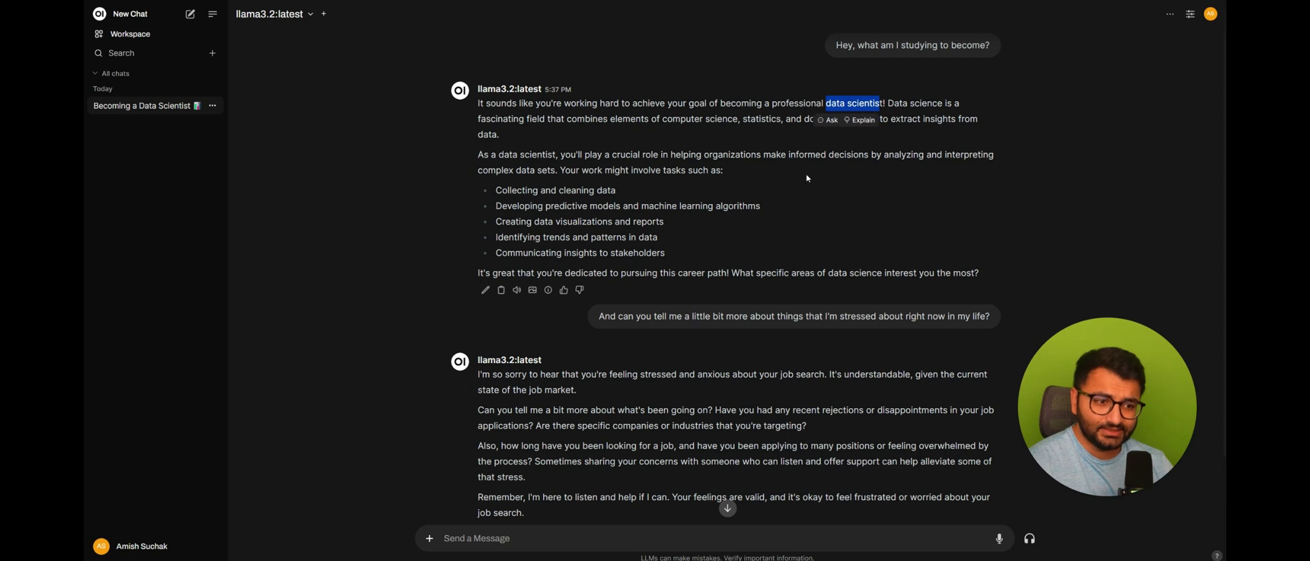
scroll(775, 235, "down", 2)
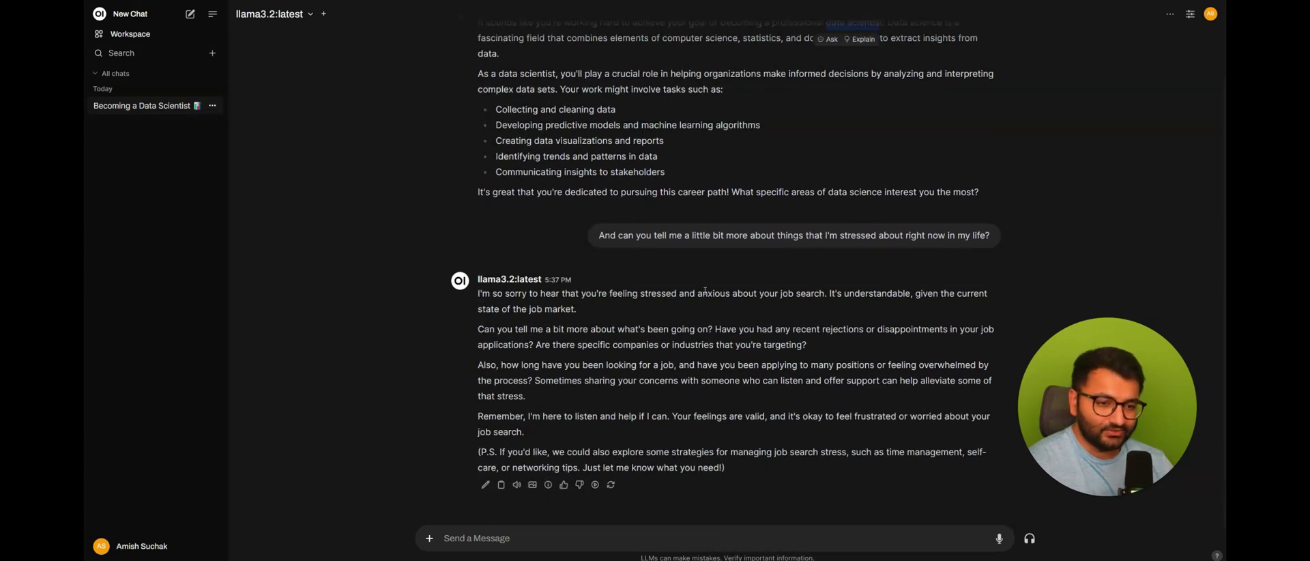
left_click_drag(702, 294, 817, 293)
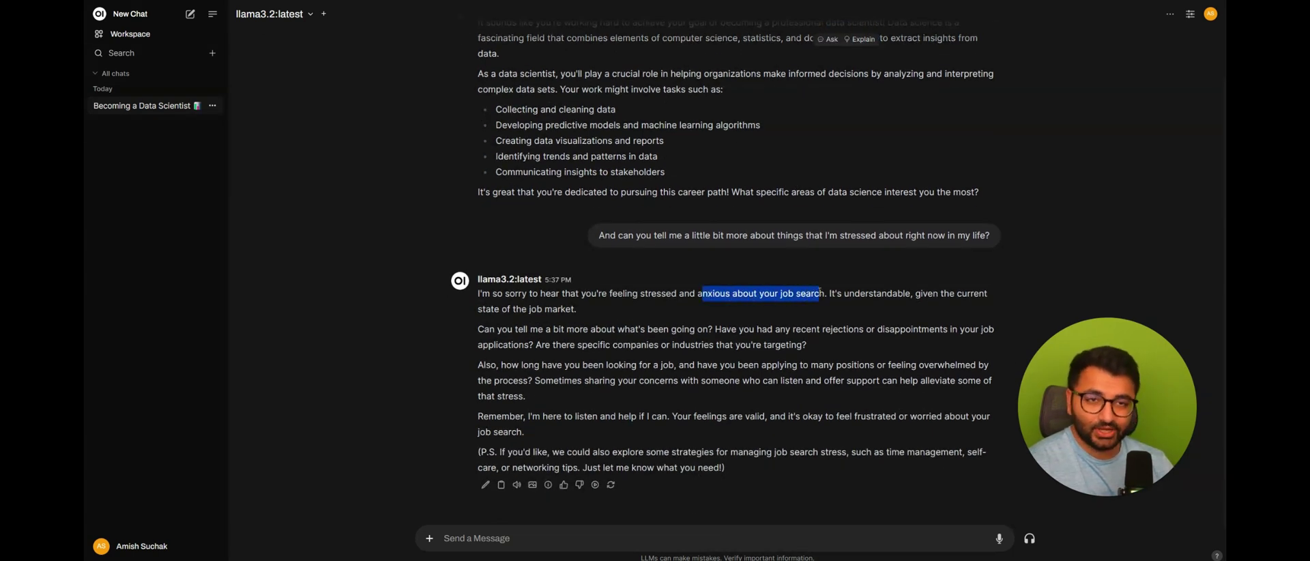
left_click(776, 272)
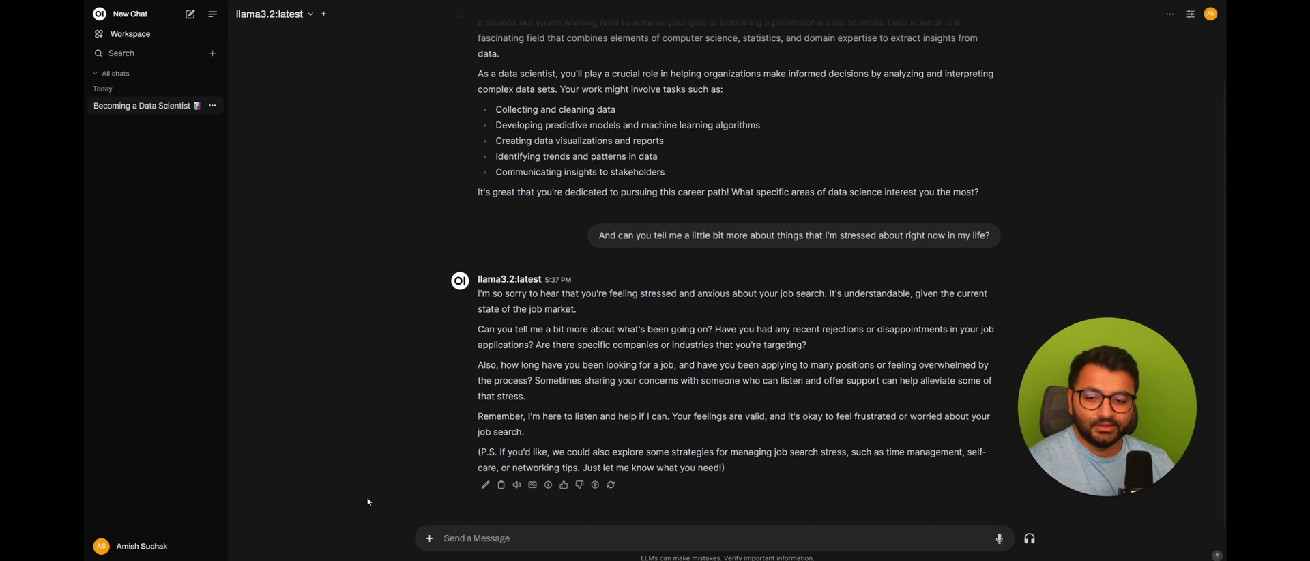
Step: From the account menu, go through Admin Panel, then Settings, and manage Memory to list four memories
left_click(182, 556)
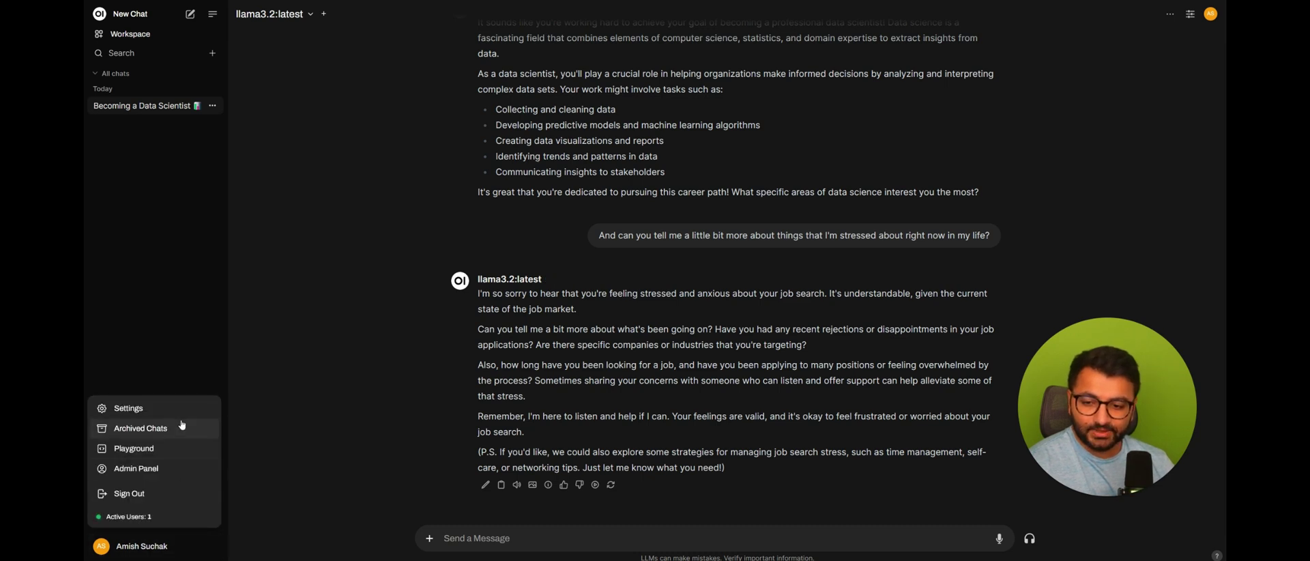
left_click(167, 471)
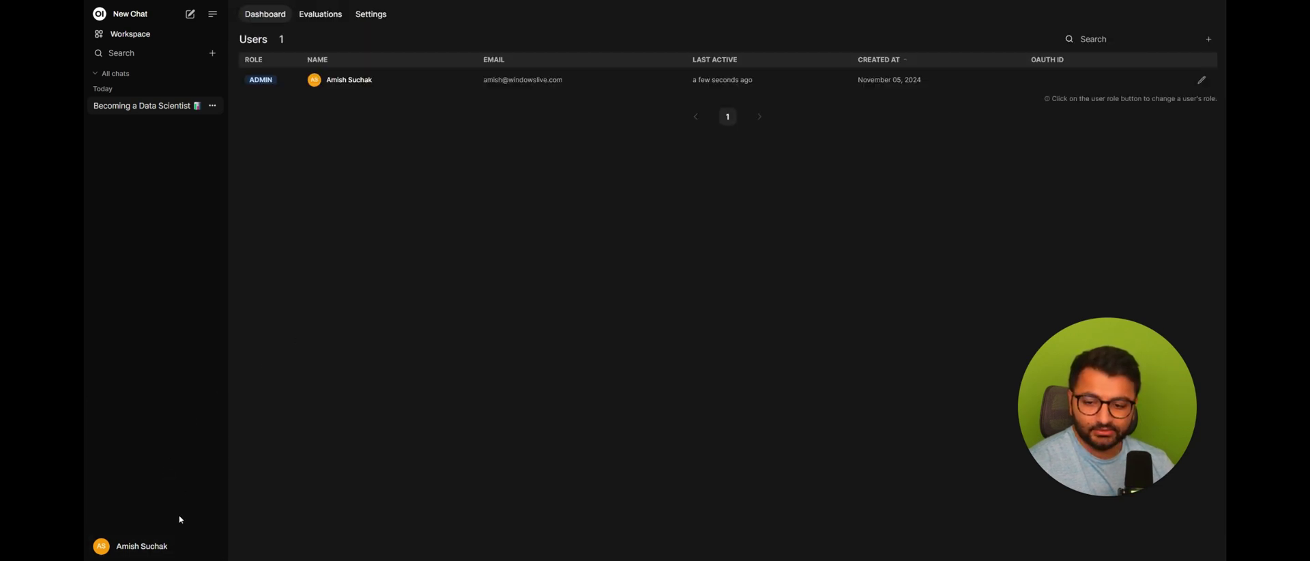
left_click(172, 541)
left_click(189, 407)
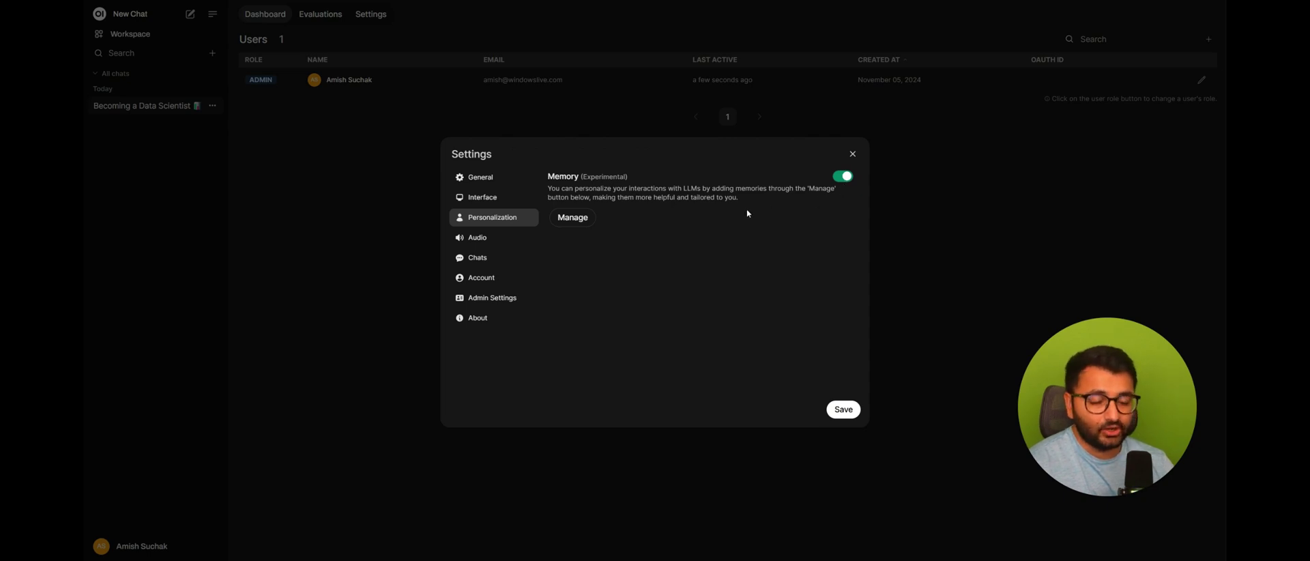
left_click(583, 220)
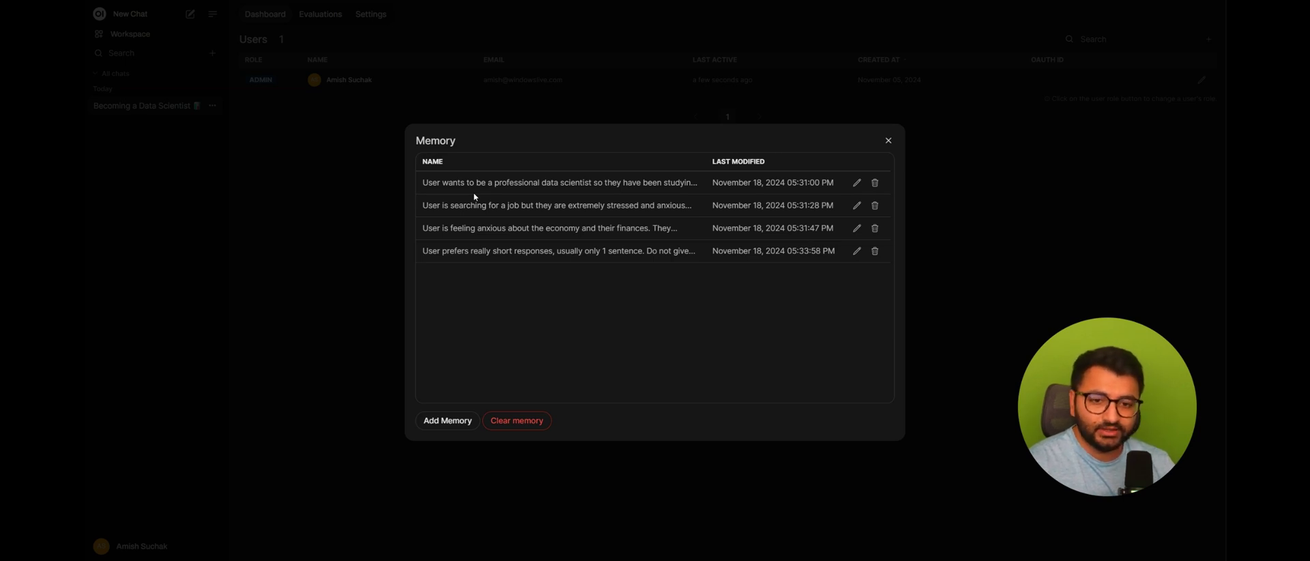
Step: Open the data-scientist and job-search memories for review and close both unchanged
left_click(856, 183)
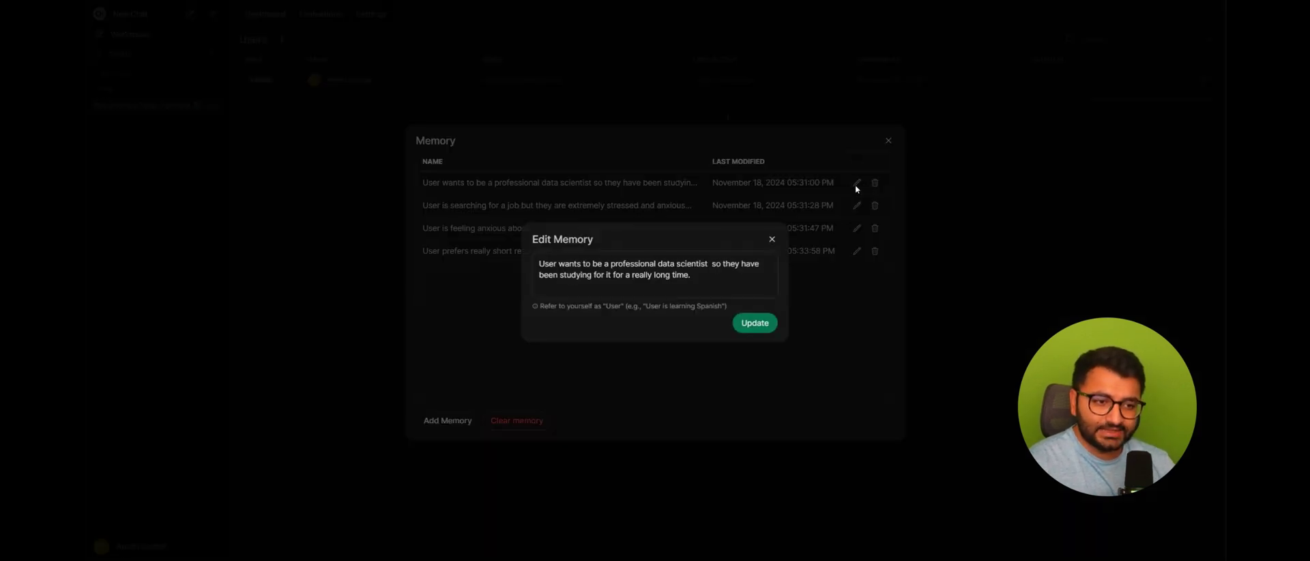
left_click_drag(553, 257, 749, 288)
left_click(749, 290)
left_click(771, 240)
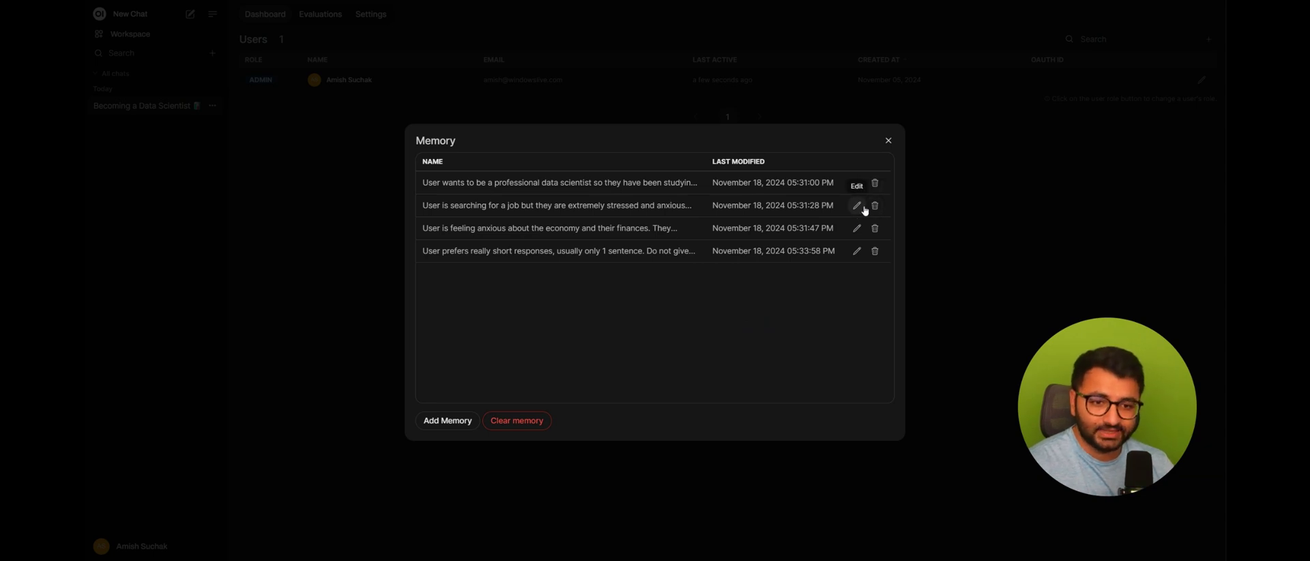
left_click(857, 206)
left_click_drag(618, 263, 727, 274)
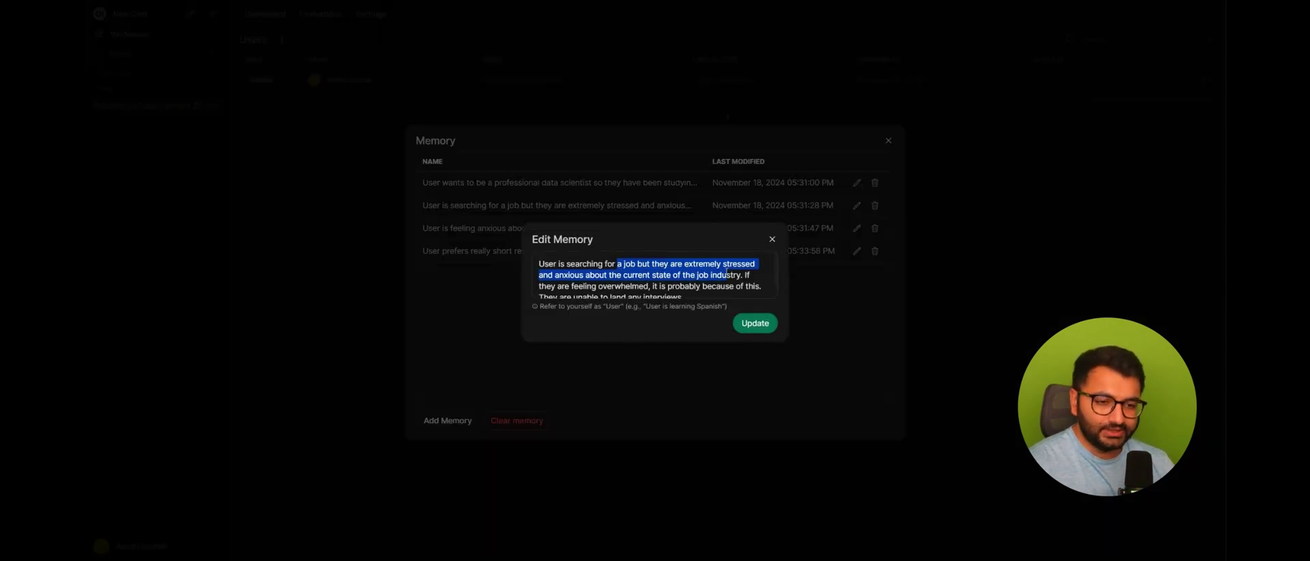
left_click(772, 239)
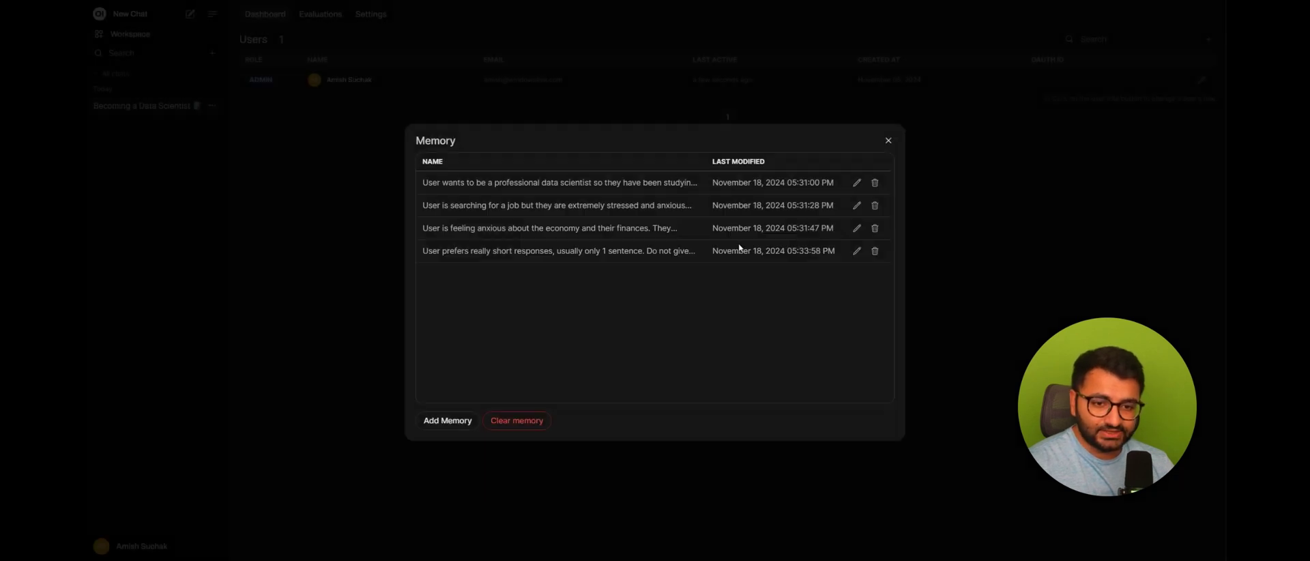
Step: Update the finances memory to say only $1000 remains in the bank, then close Memory and Settings
left_click(856, 228)
left_click_drag(680, 264, 736, 273)
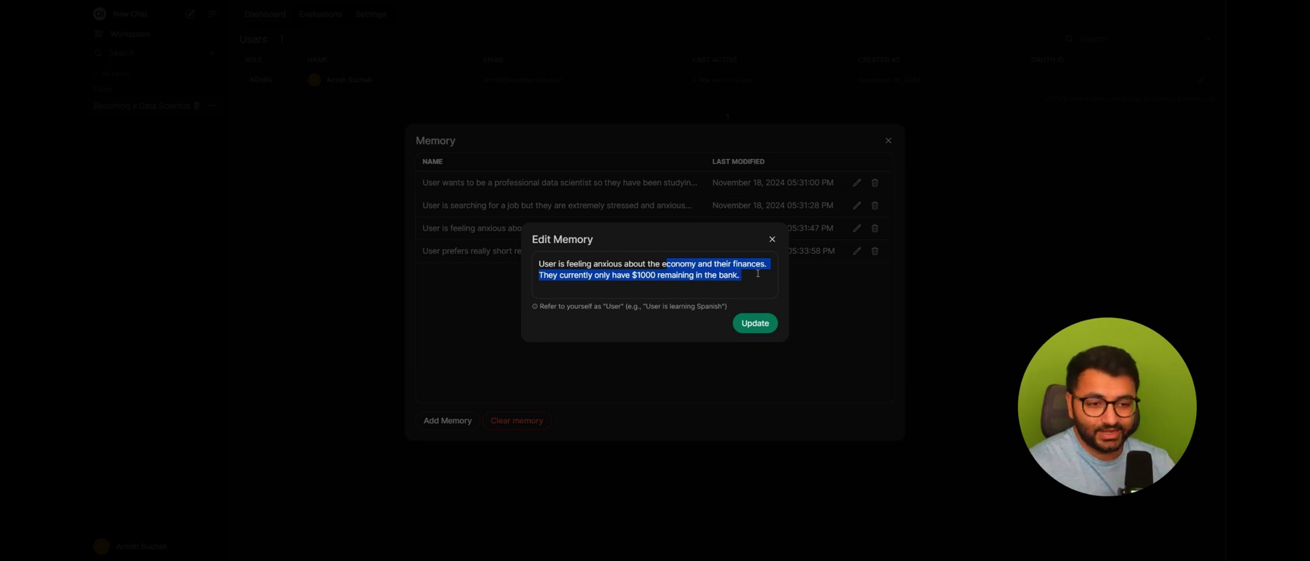
left_click(755, 275)
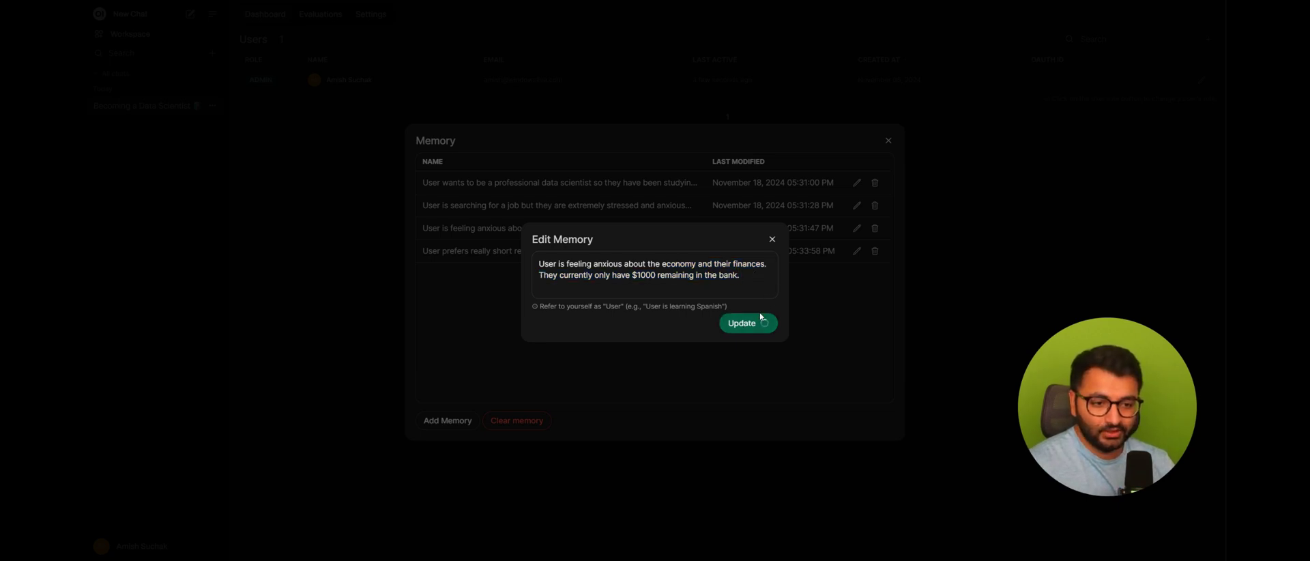
left_click(754, 322)
left_click(888, 143)
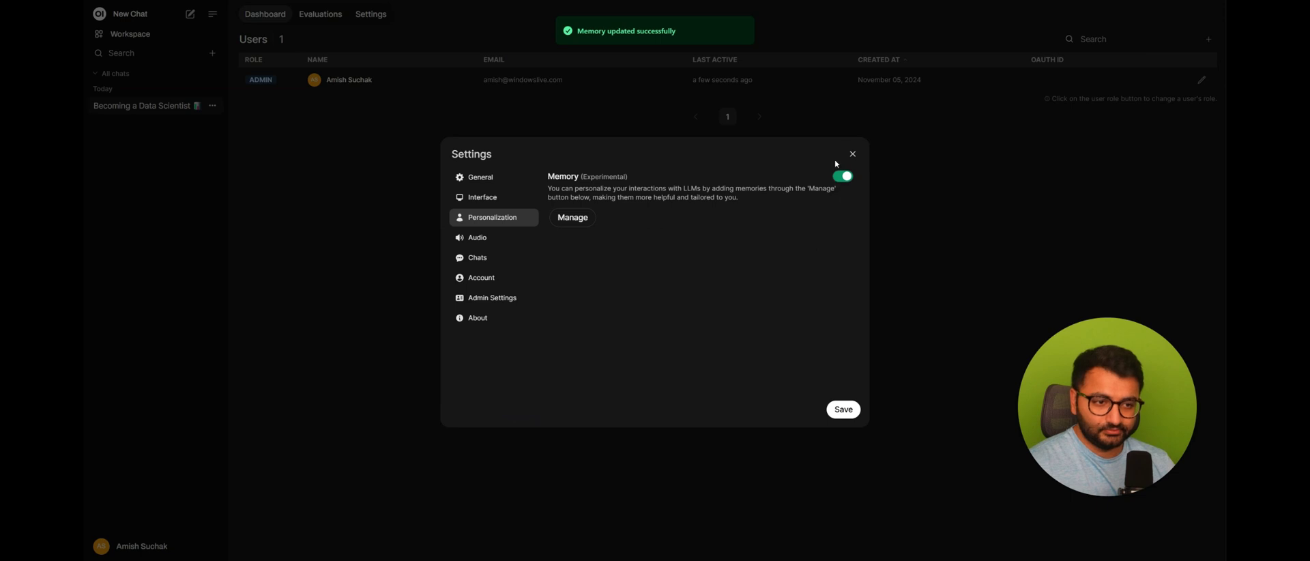
left_click(852, 154)
Step: In a new chat, voice-call llama3.2 about finances; its reply cites the $1000 balance
left_click(146, 13)
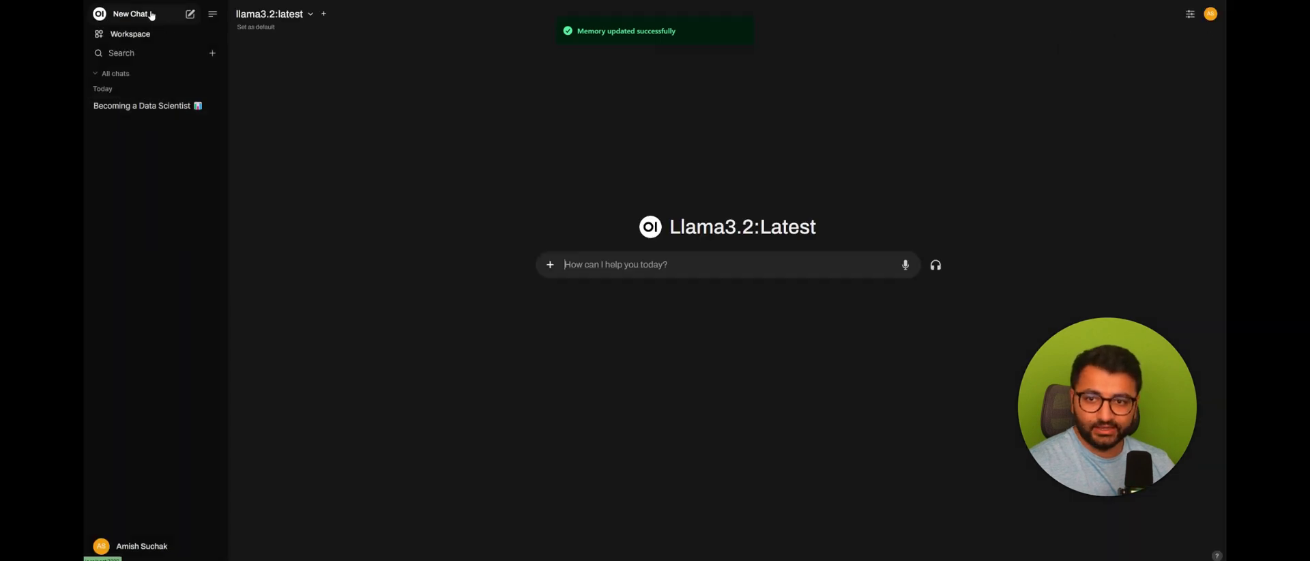
left_click(936, 265)
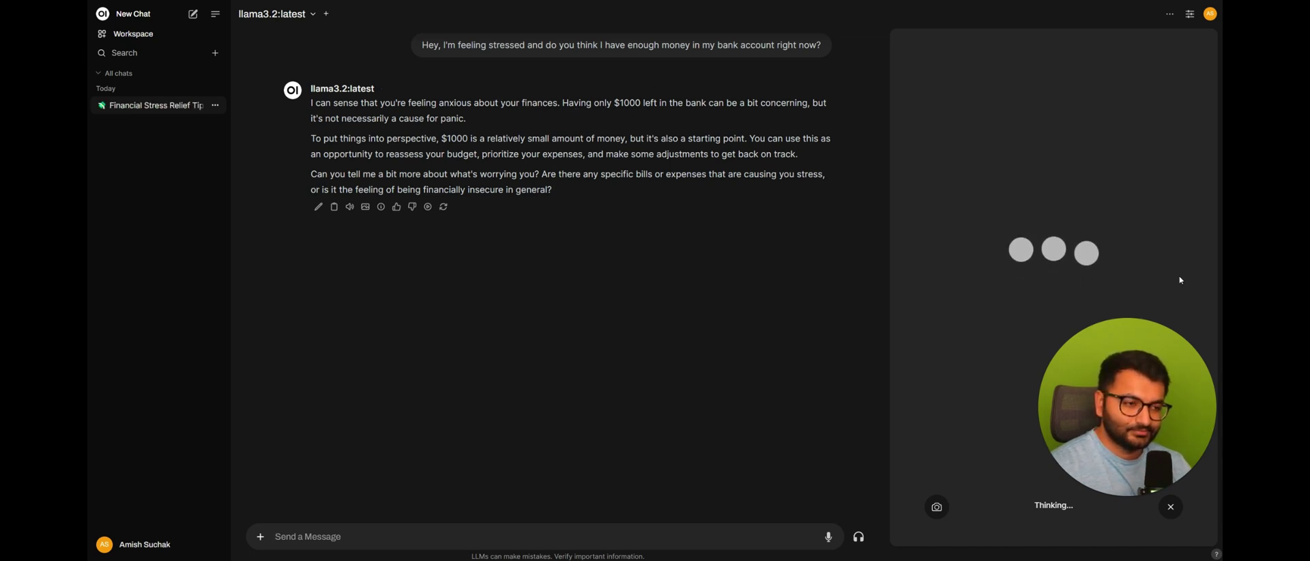
left_click(1091, 280)
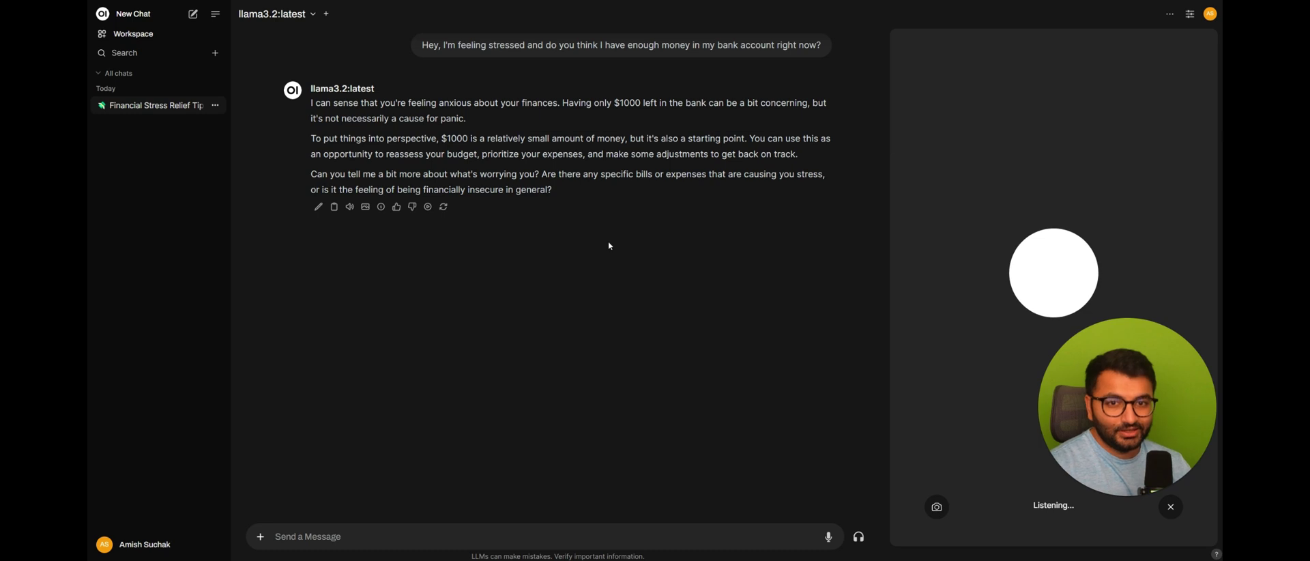
left_click(1170, 507)
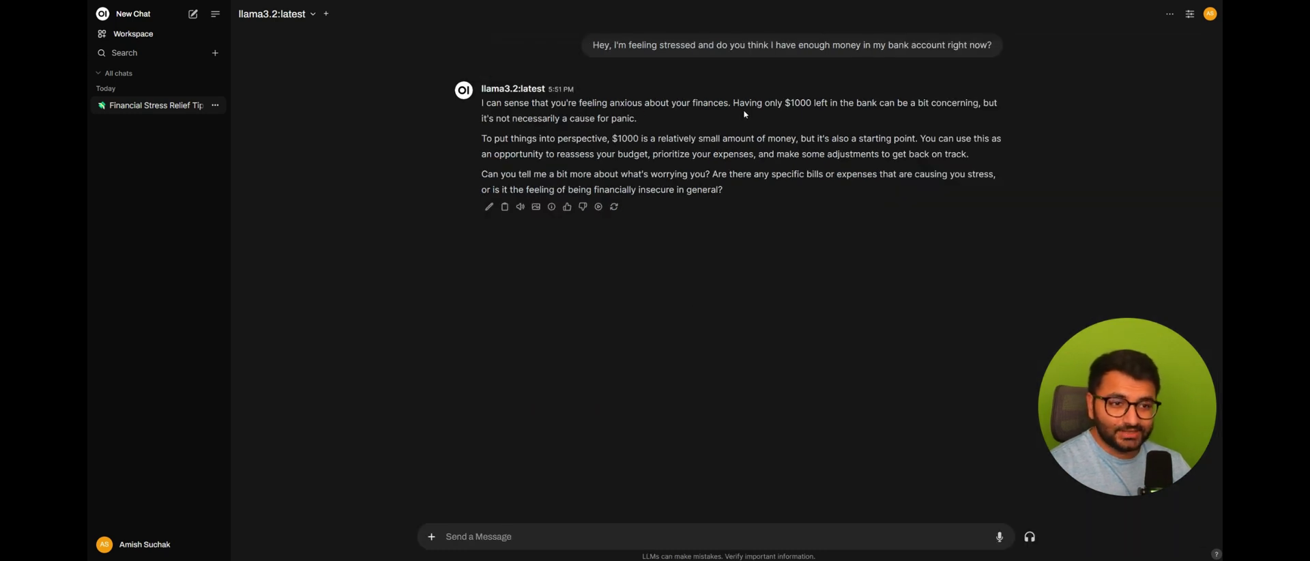
left_click_drag(782, 103, 813, 104)
left_click(818, 105)
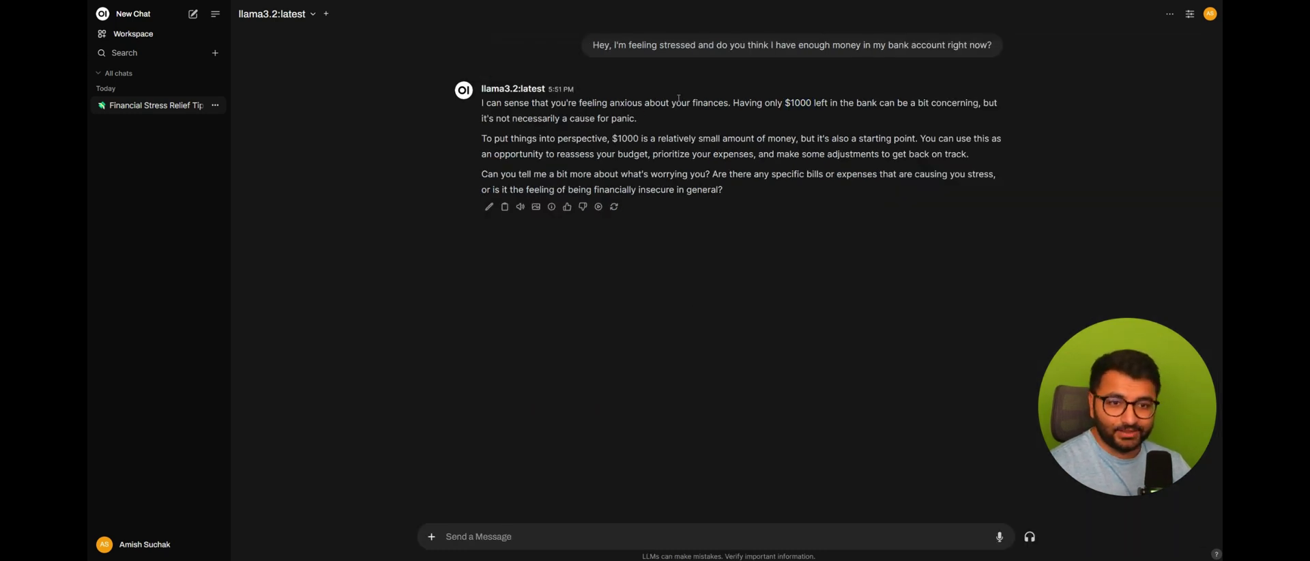
Step: Delete the 'Financial Stress Relief Tips' chat from the sidebar
left_click(215, 107)
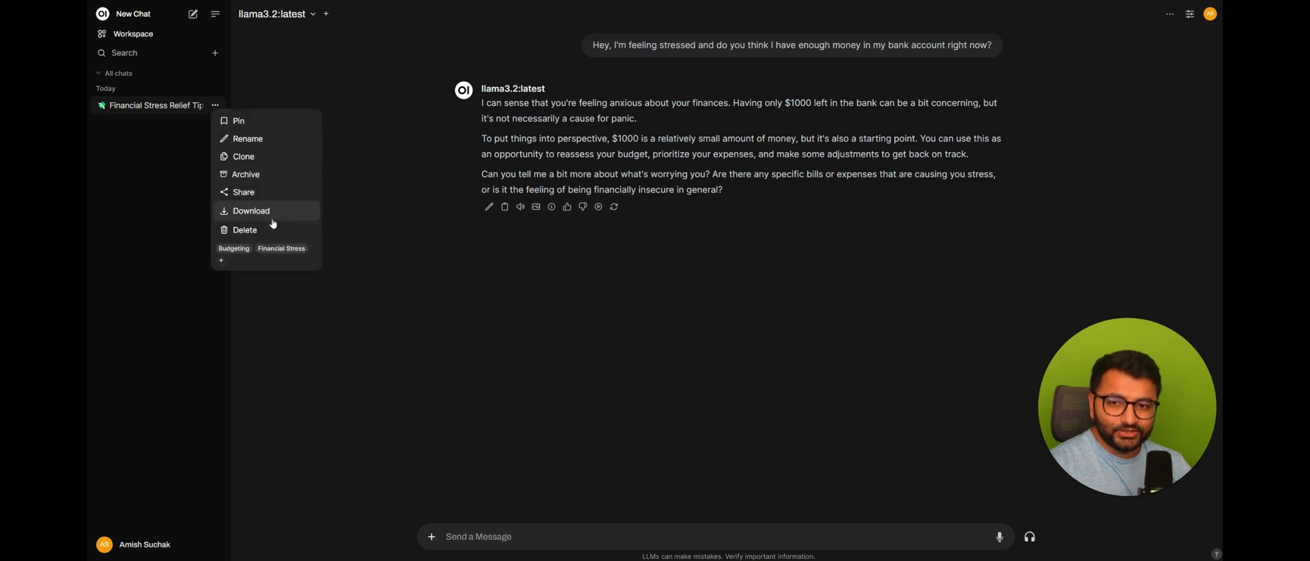
left_click(270, 245)
left_click(727, 299)
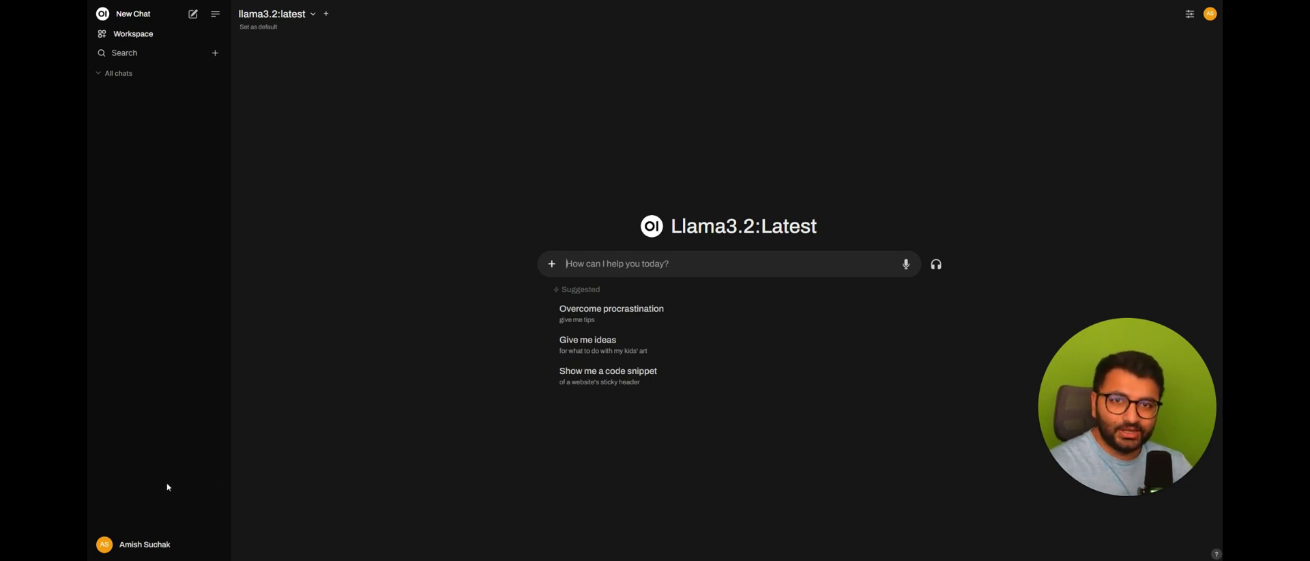
Step: Open Settings > Personalization > Manage to show the stored memories
left_click(140, 543)
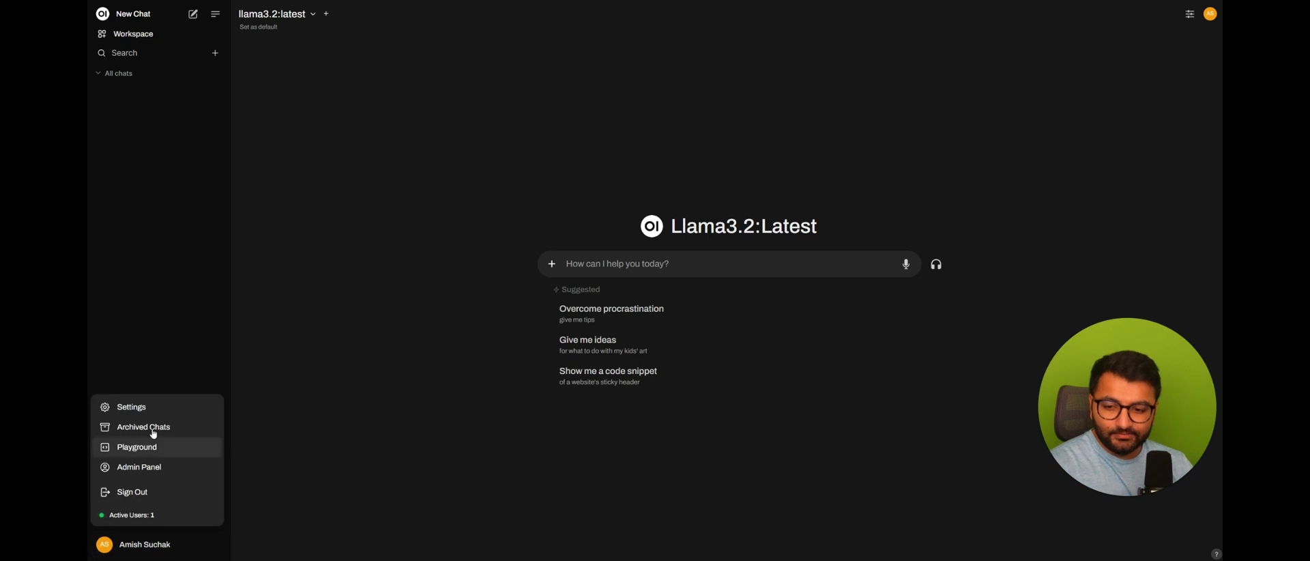
left_click(174, 404)
left_click(575, 216)
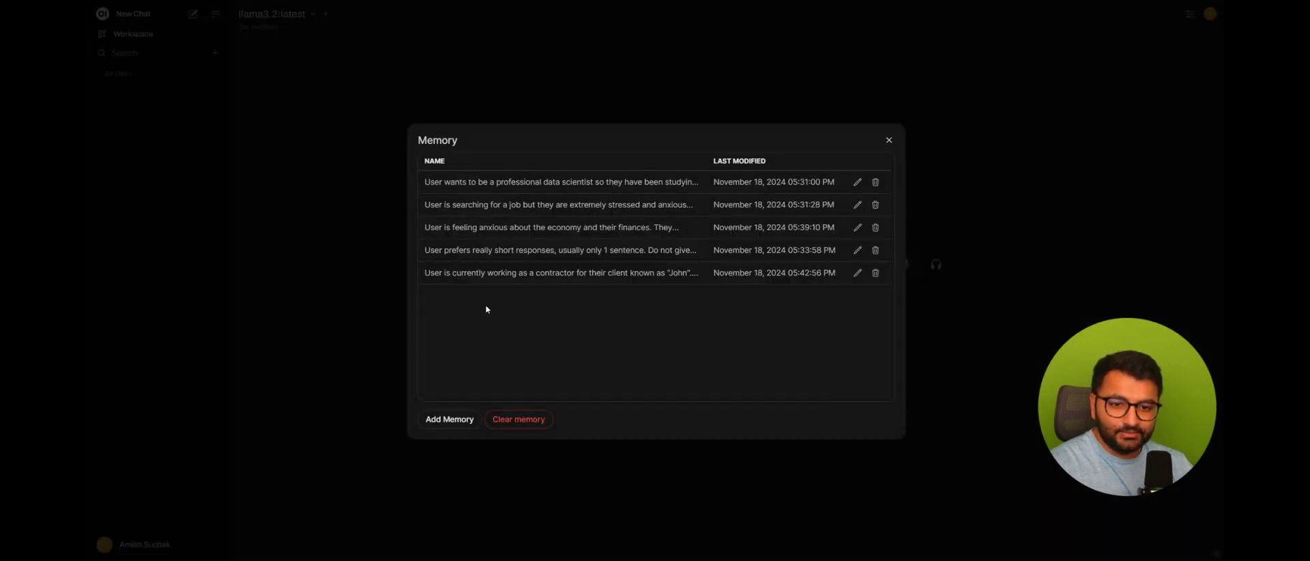
left_click_drag(434, 272, 575, 273)
Step: Correct the client-contractor memory about his family and preferences, save it, and close the dialogs
left_click(857, 272)
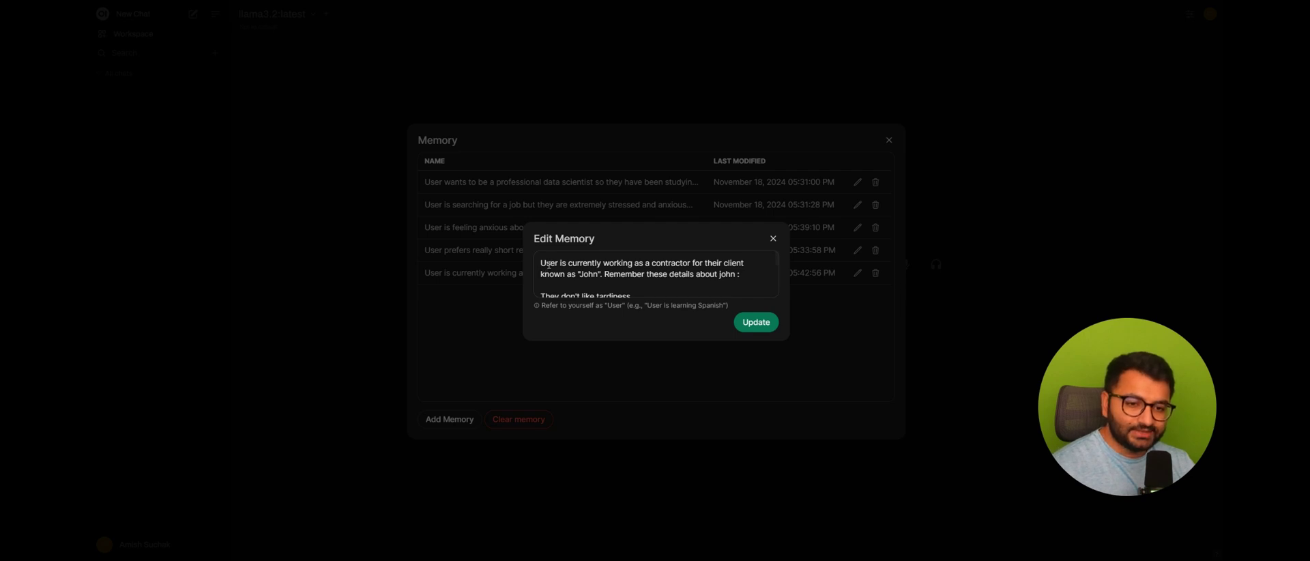
left_click_drag(550, 263, 595, 273)
scroll(672, 273, "down", 2)
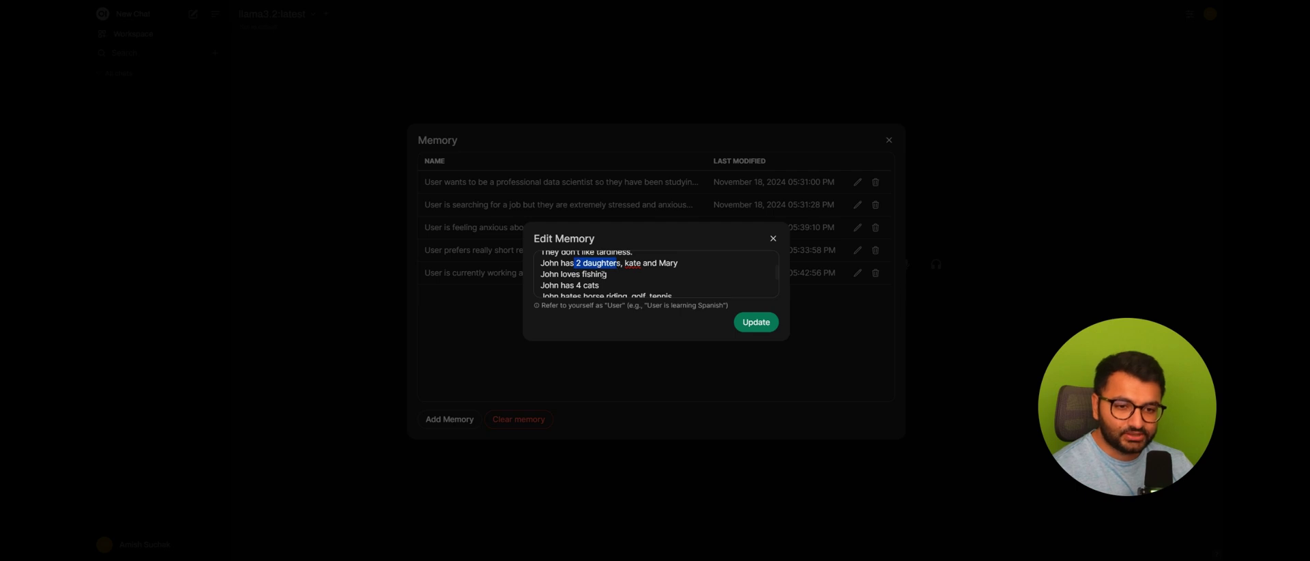
scroll(605, 274, "down", 2)
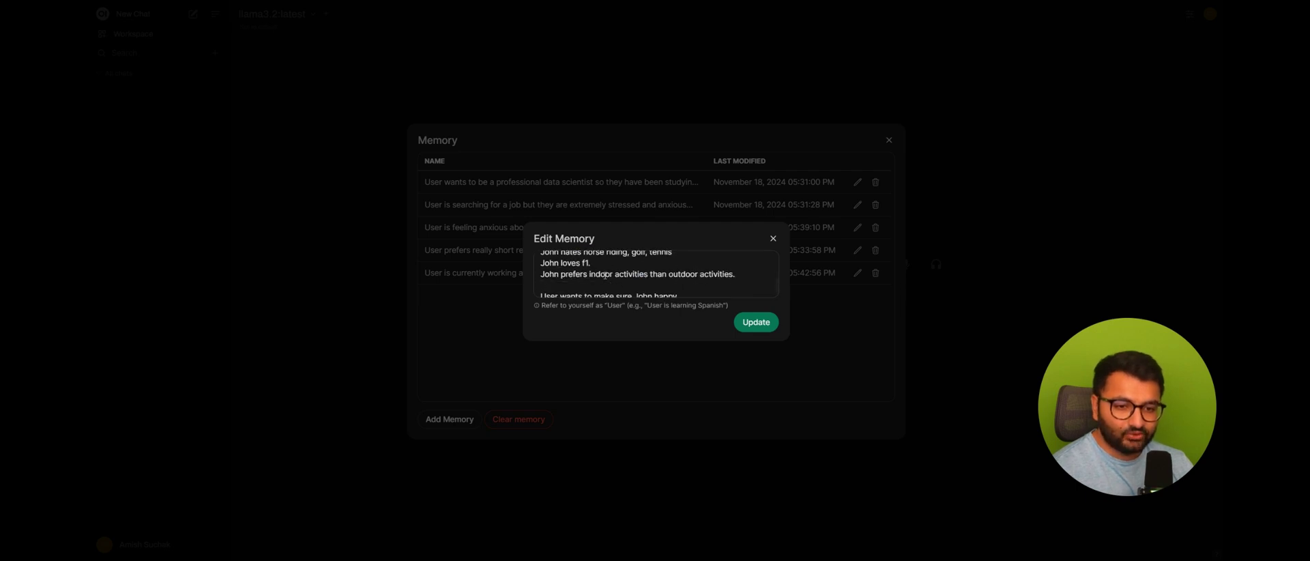
left_click_drag(568, 274, 623, 275)
scroll(623, 276, "down", 1)
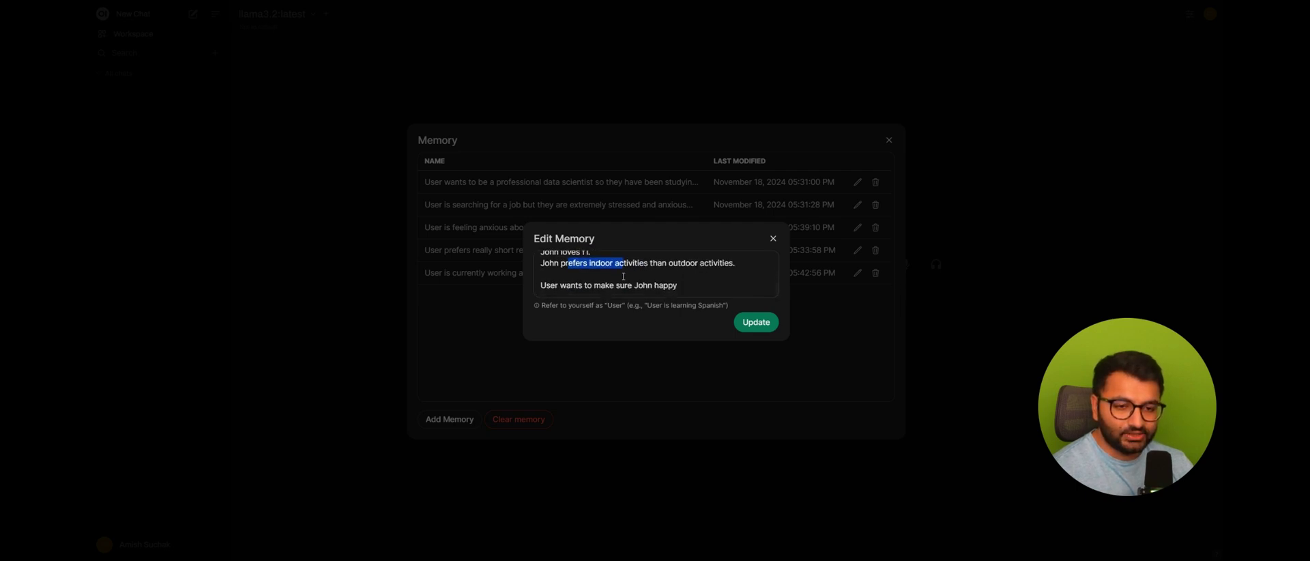
left_click(755, 323)
left_click(888, 140)
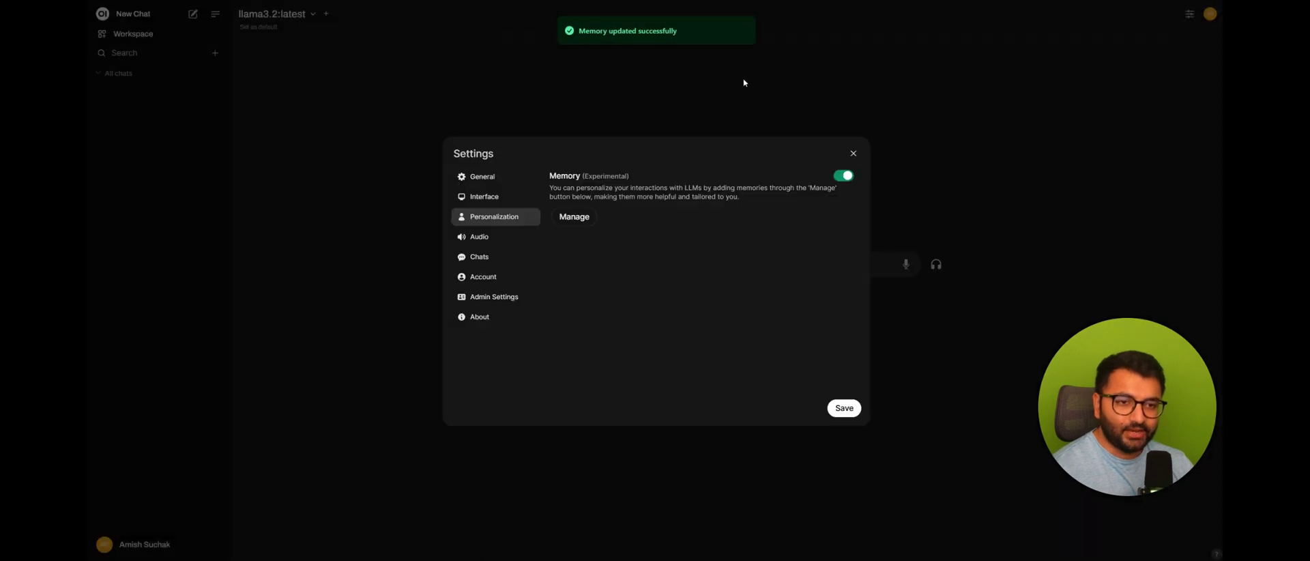
left_click(852, 155)
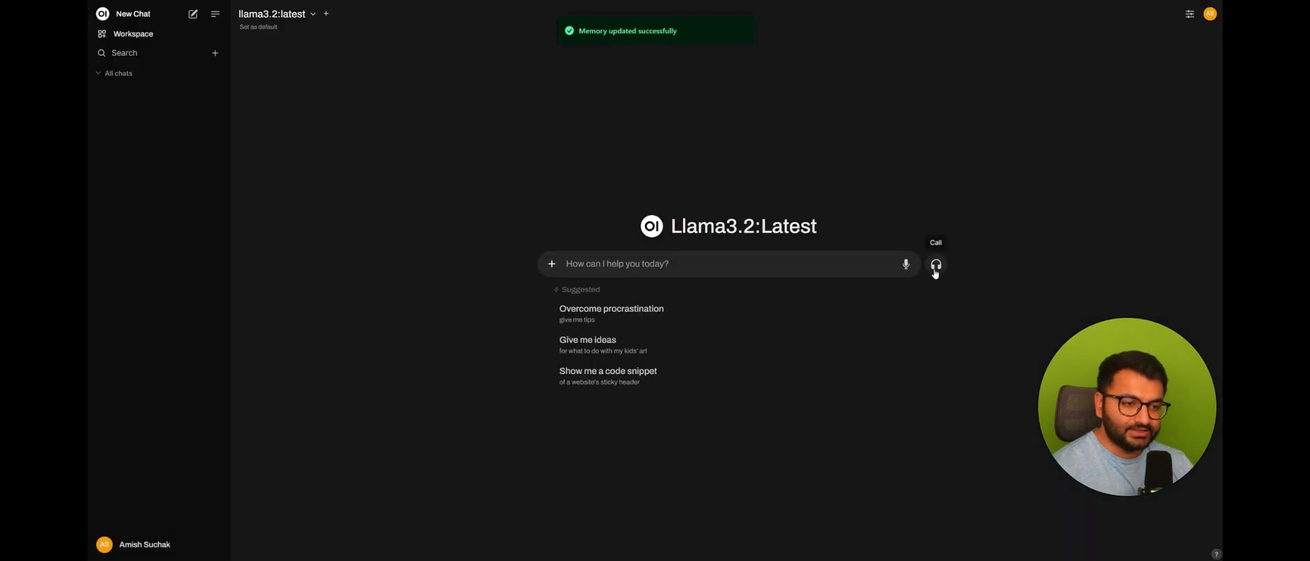
Step: Ask llama3.2 by voice call for client gift recommendations
left_click(936, 266)
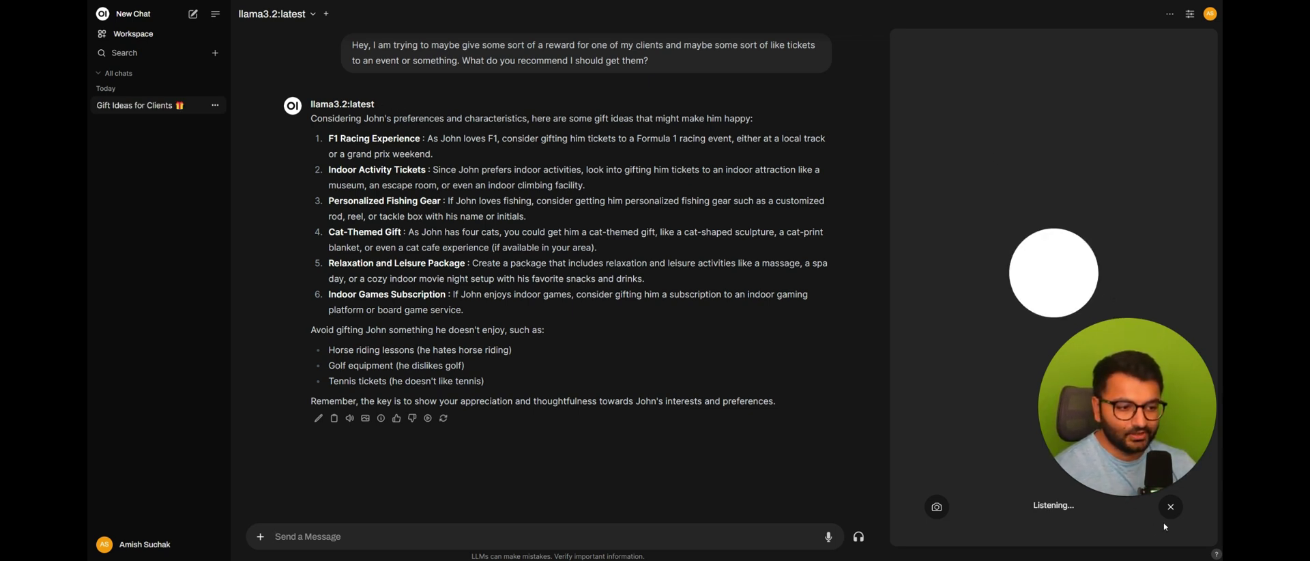
key("Escape")
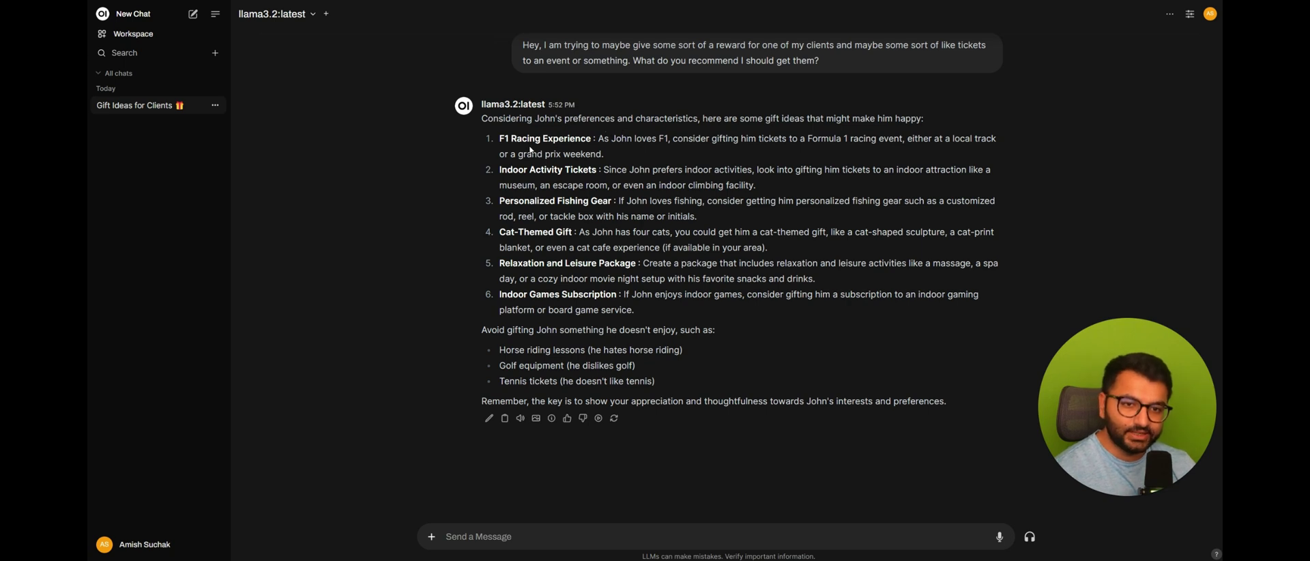
left_click_drag(499, 139, 597, 138)
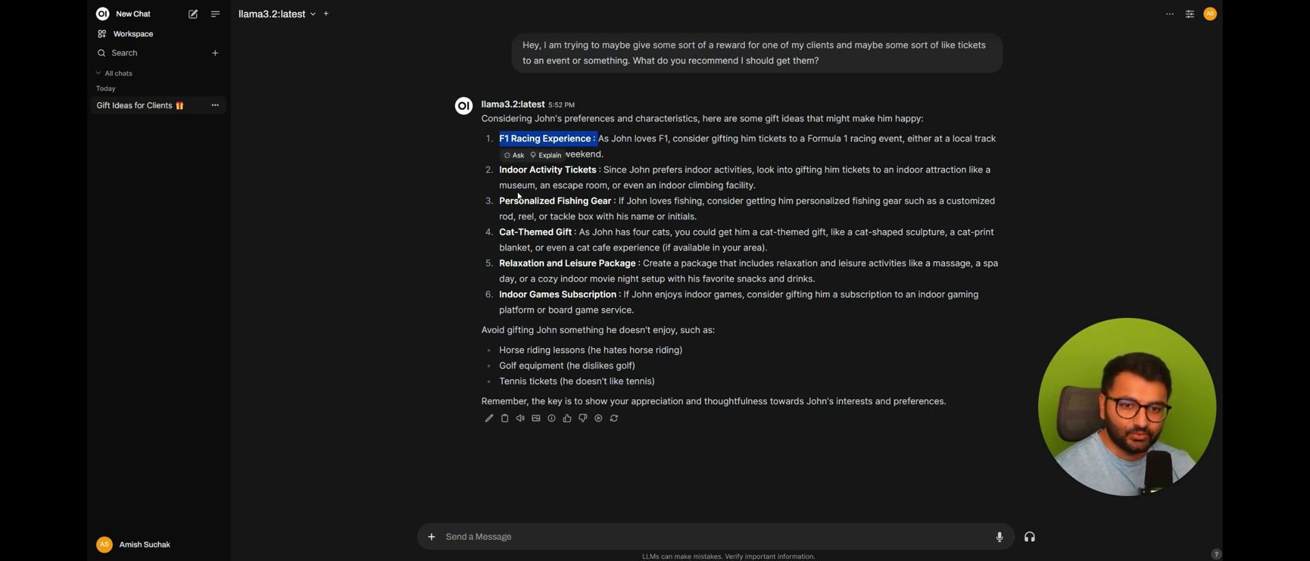
Step: Review the suggested gifts, such as cat-themed ideas and an Indoor Games Subscription, plus gifts to avoid, such as horse riding lessons
left_click_drag(502, 233, 684, 233)
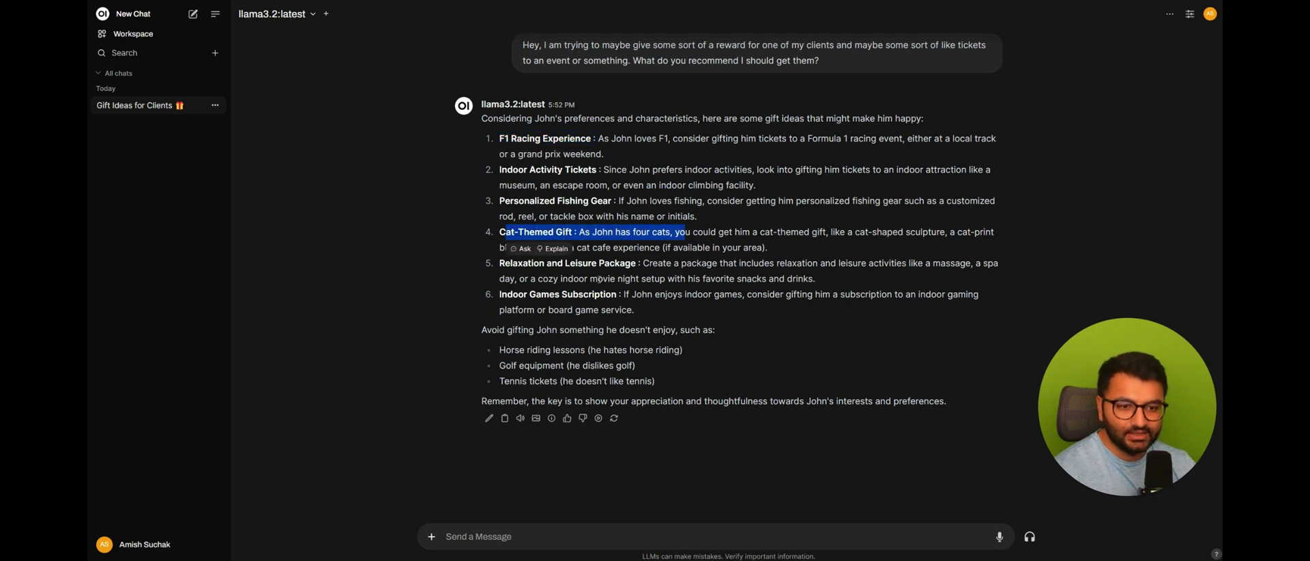
left_click_drag(508, 294, 779, 296)
left_click(779, 297)
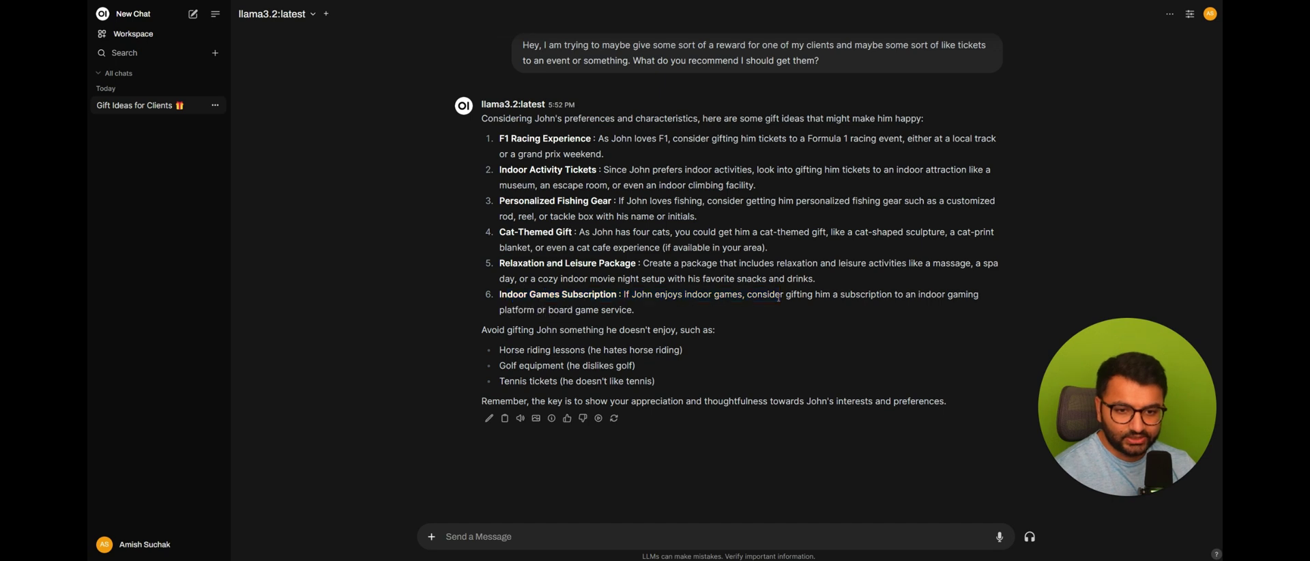
left_click_drag(535, 340, 755, 338)
left_click_drag(500, 349, 948, 404)
left_click(697, 352)
left_click(818, 305)
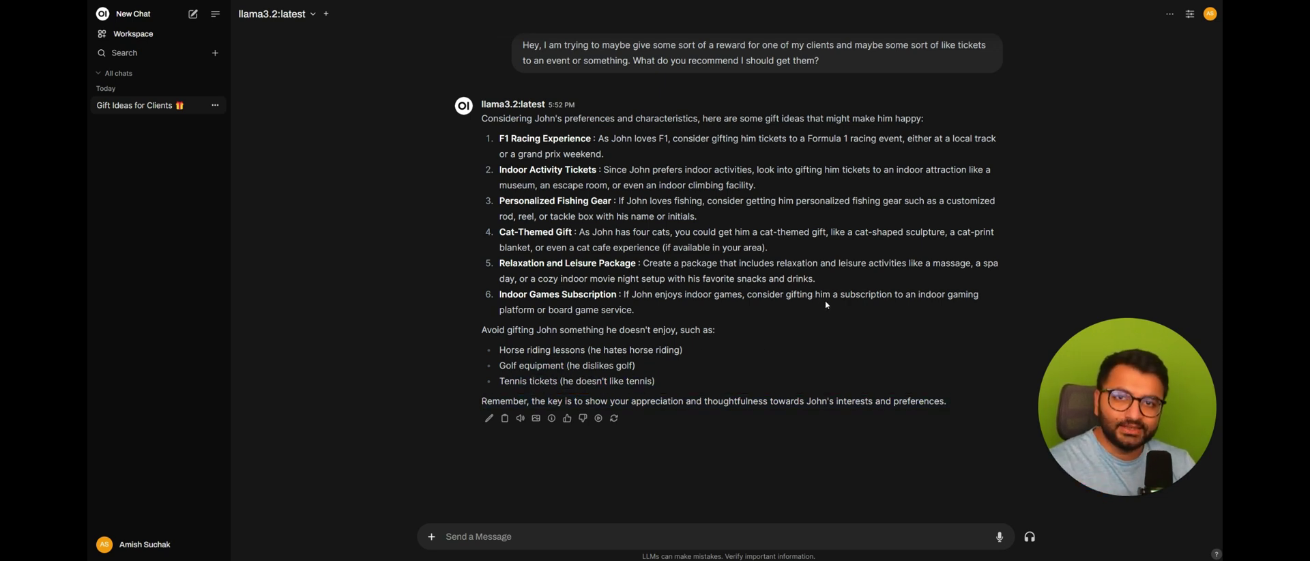